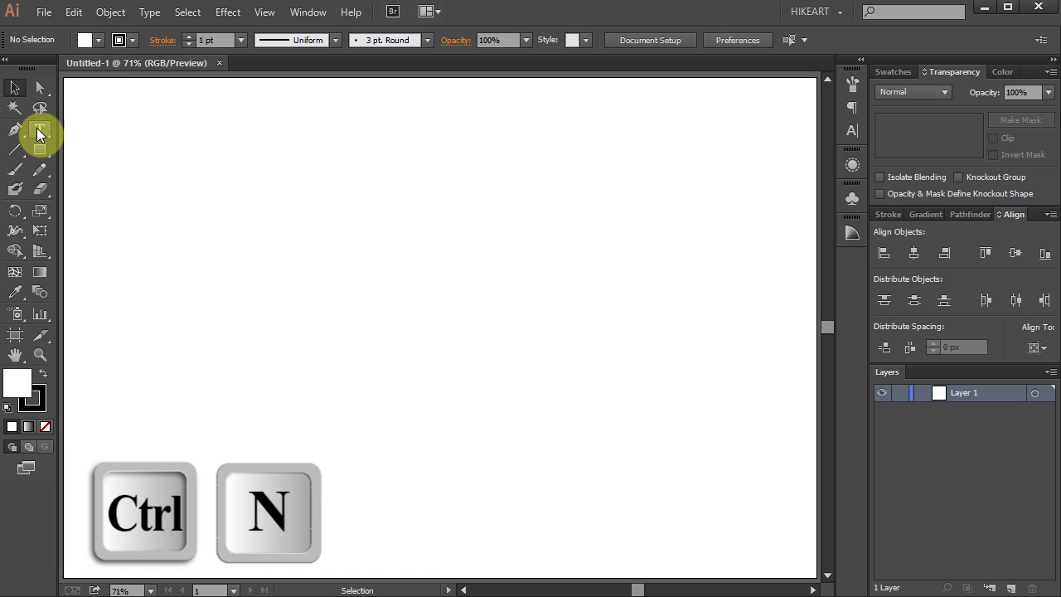
Start an empty point-text object on the blank artboard with the Type tool.
click(39, 132)
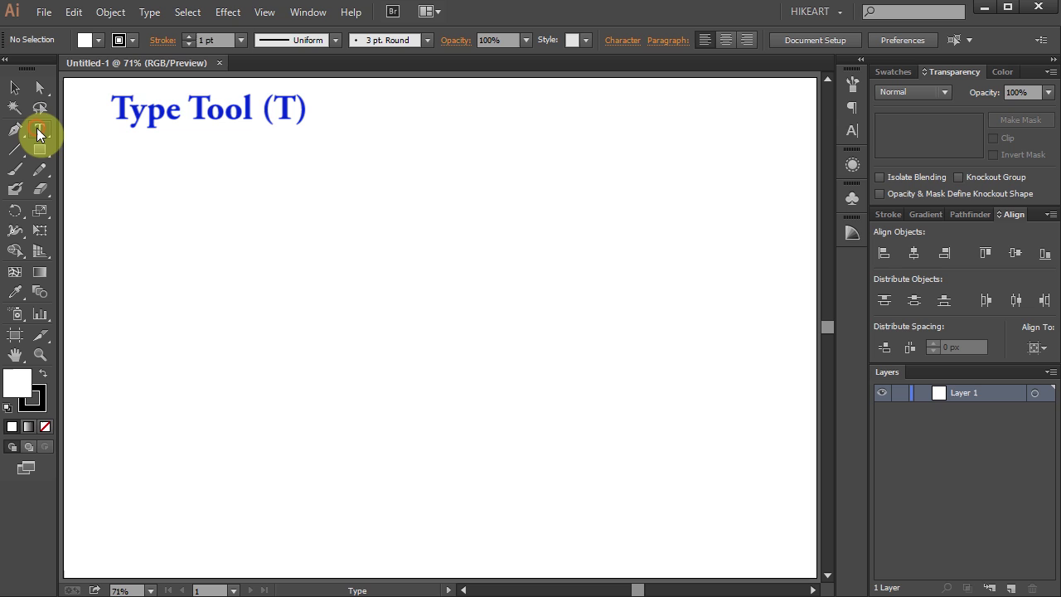
click(154, 267)
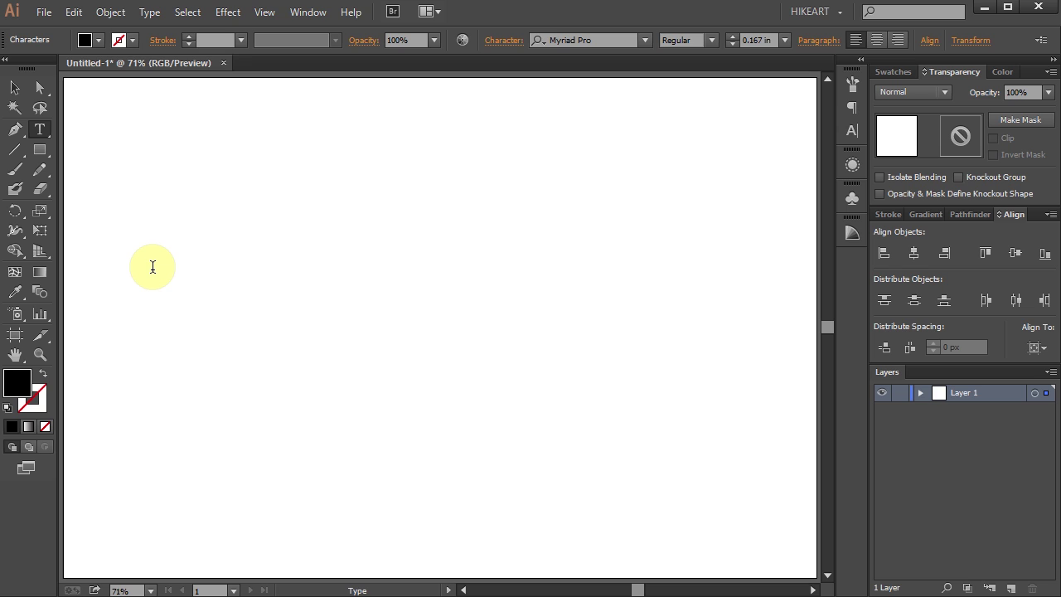
Type SNOW, scale it up proportionally to 3.427 in, and select its letters.
text(St)
key(ctrl)
key(ctrl+shift)
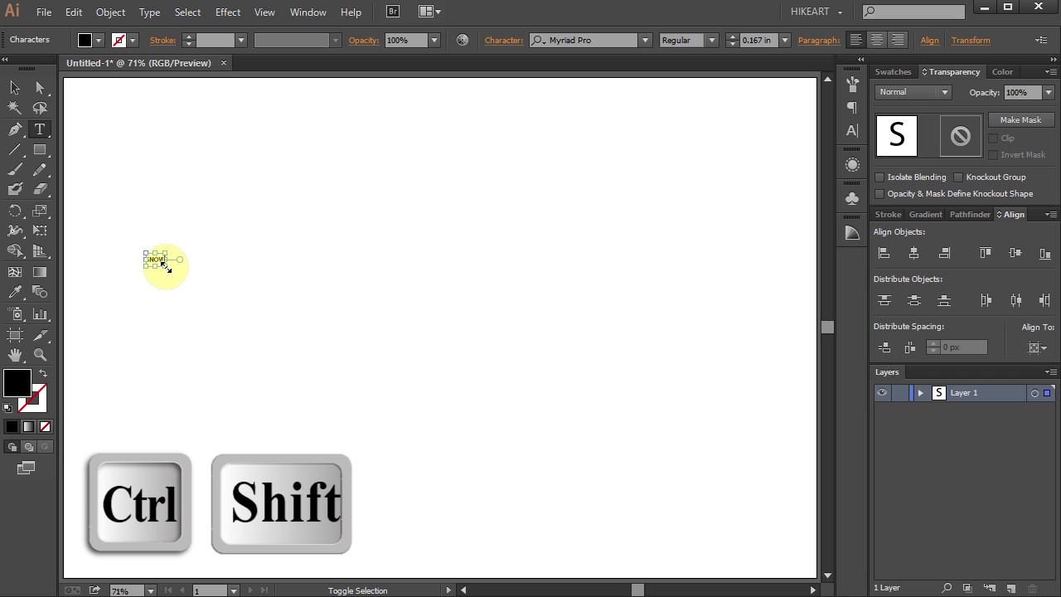
drag(162, 262, 165, 266)
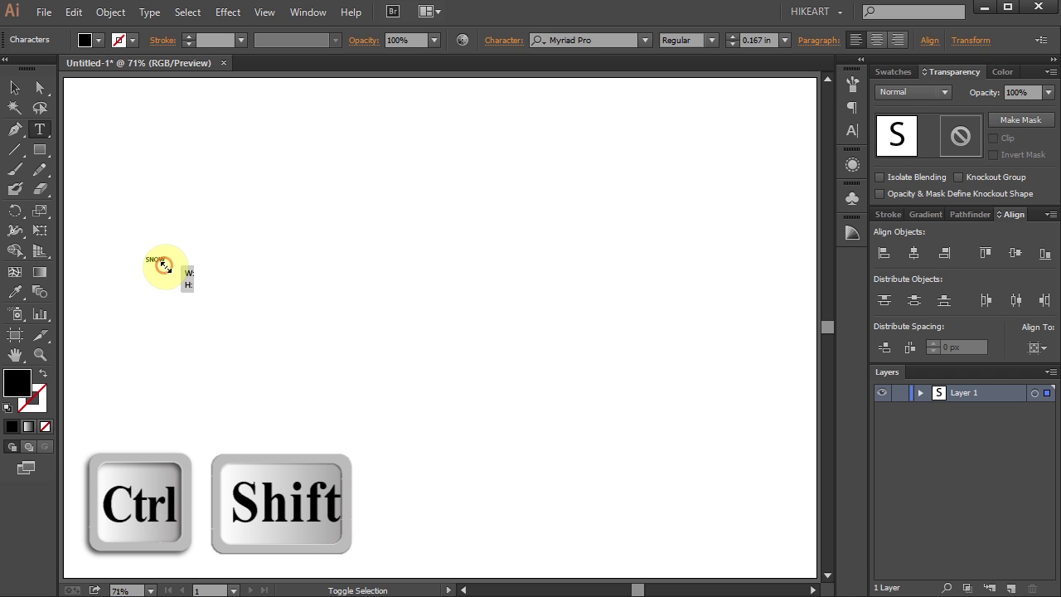
drag(165, 265, 647, 526)
click(649, 529)
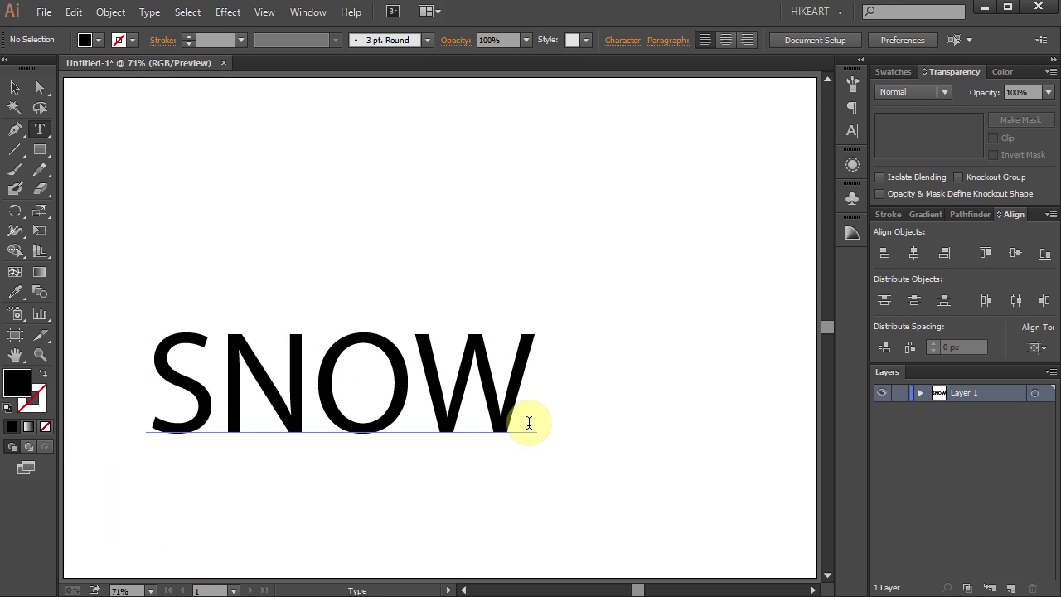
drag(522, 387, 176, 380)
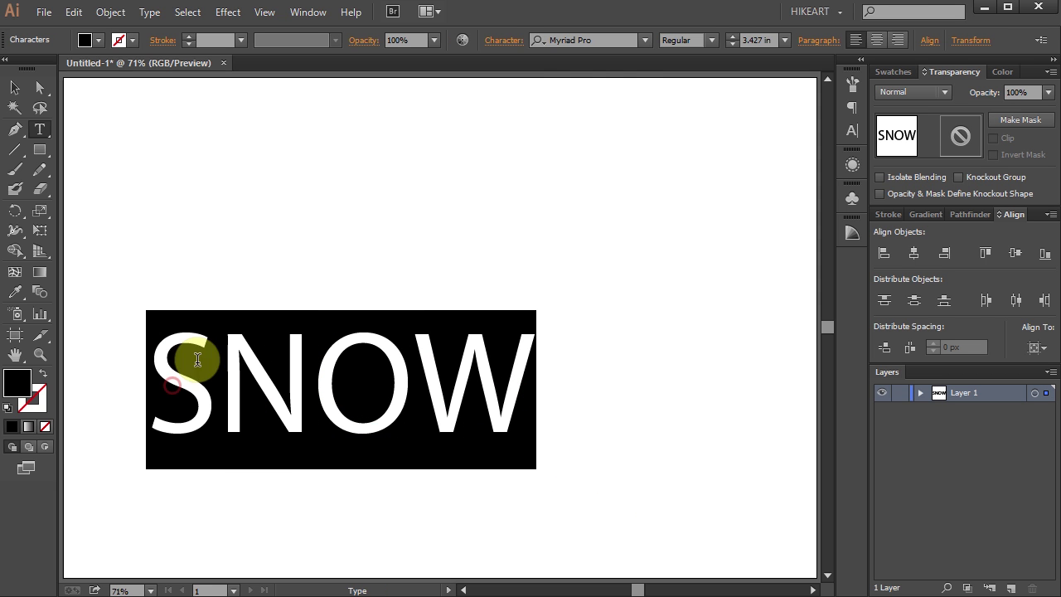
Set SNOW in Gill Sans Ultra Bold, enlarge it to 4.461 in, and nudge it lower.
click(616, 41)
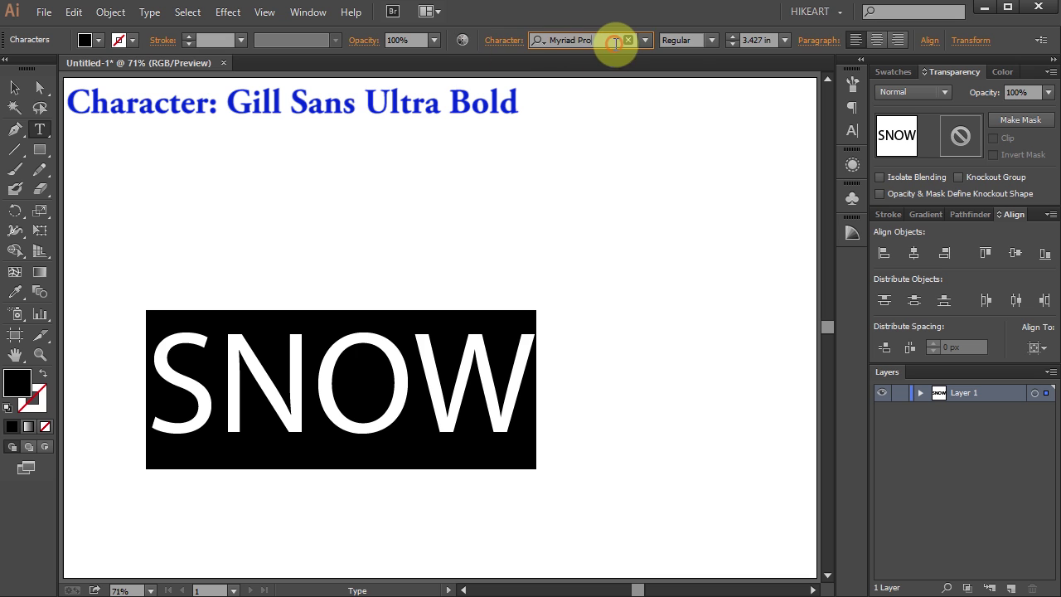
text(GI)
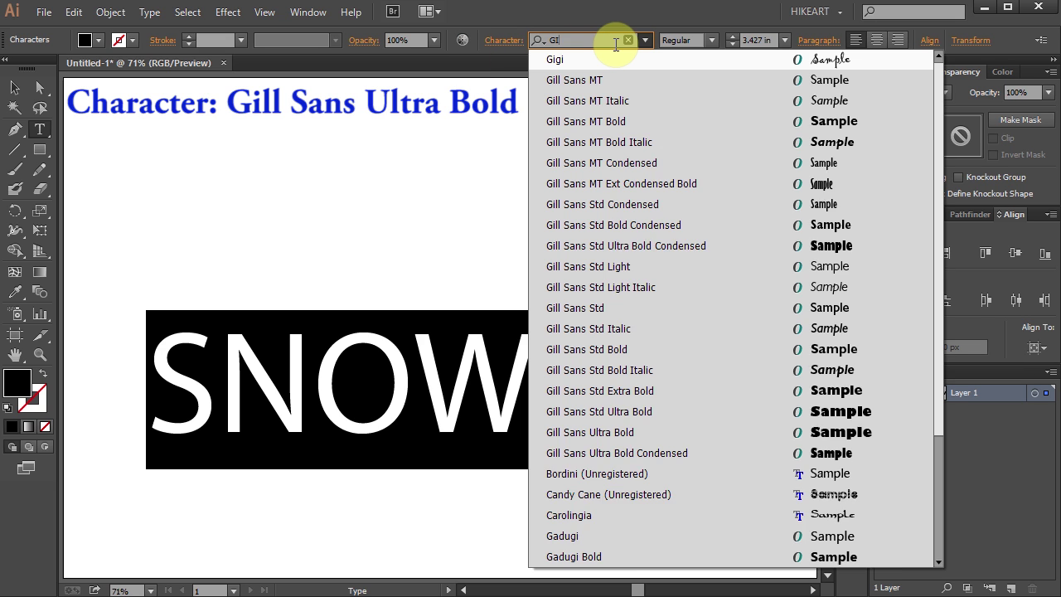
text(LL S)
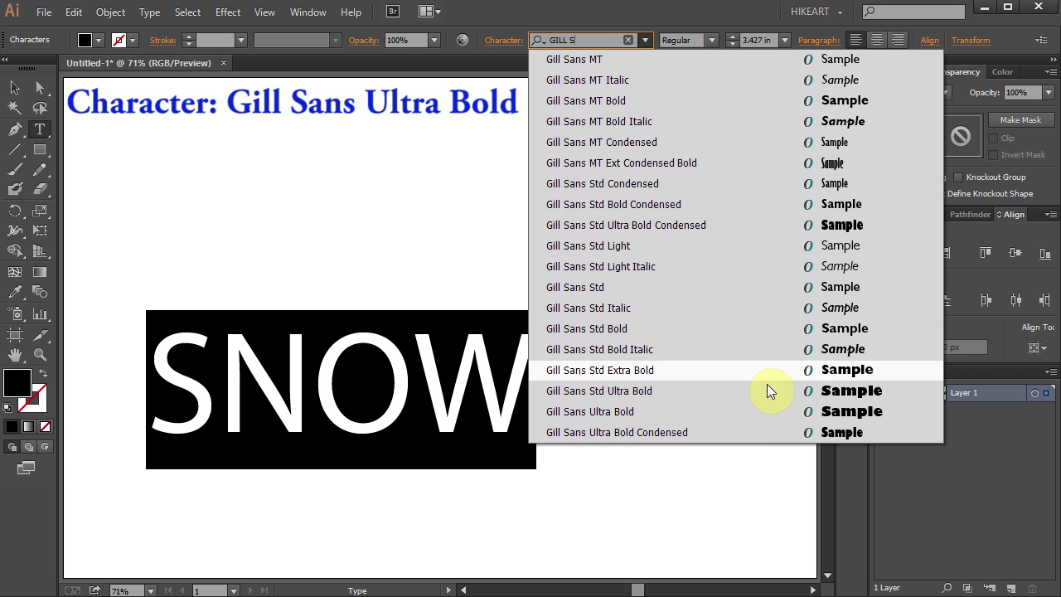
click(897, 409)
drag(647, 426, 798, 179)
drag(663, 320, 663, 338)
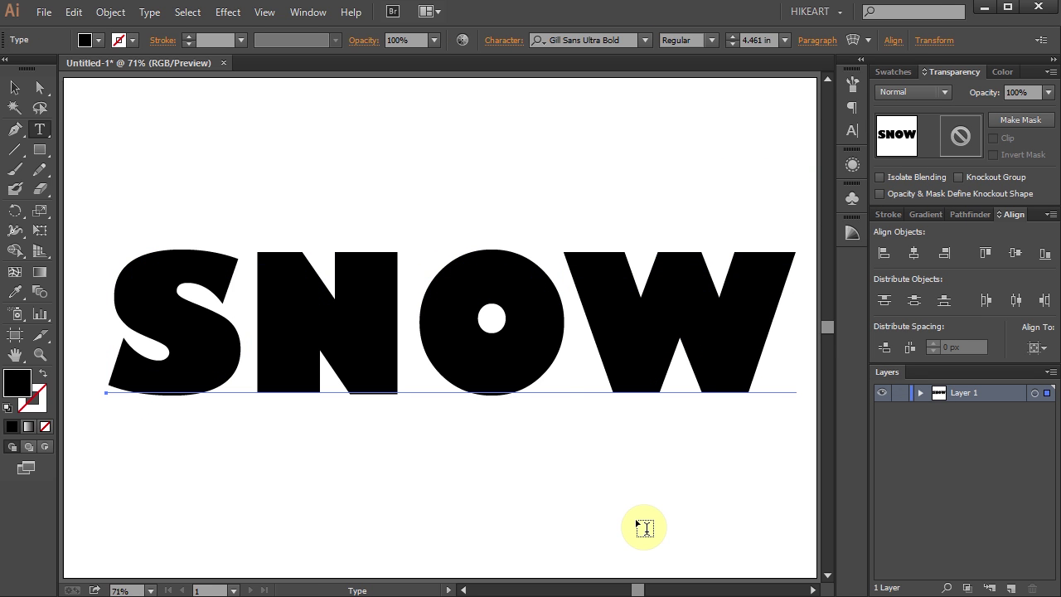
Convert the SNOW text into outline shapes with Type > Create Outlines.
click(14, 87)
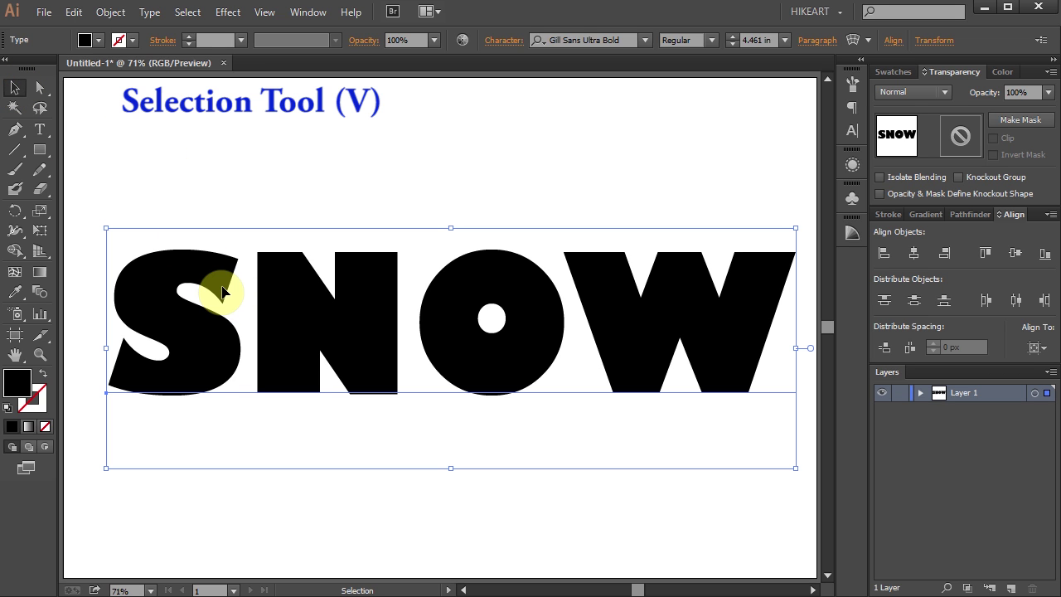
click(150, 13)
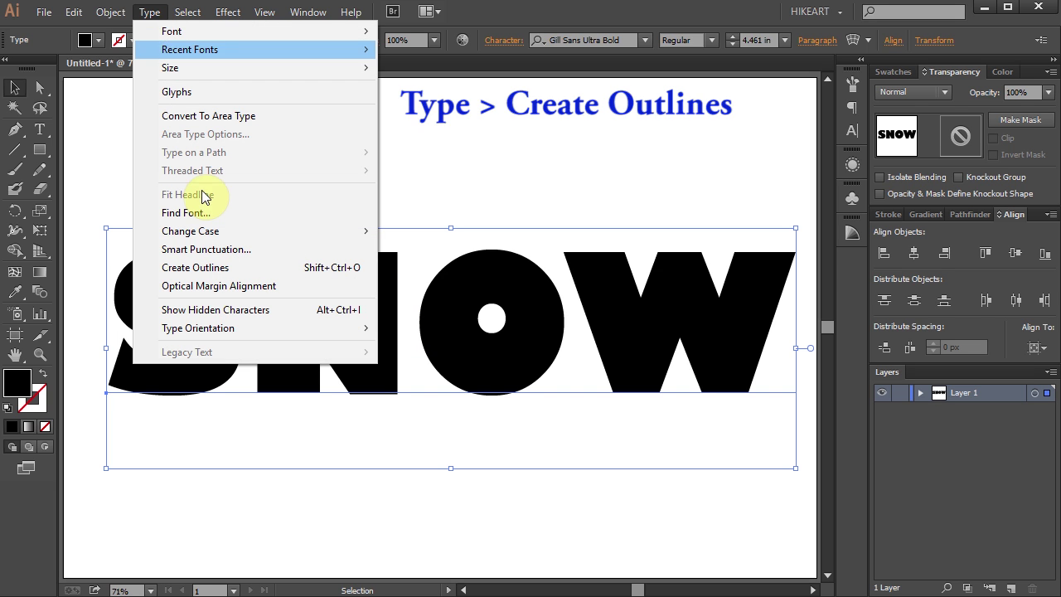
click(237, 267)
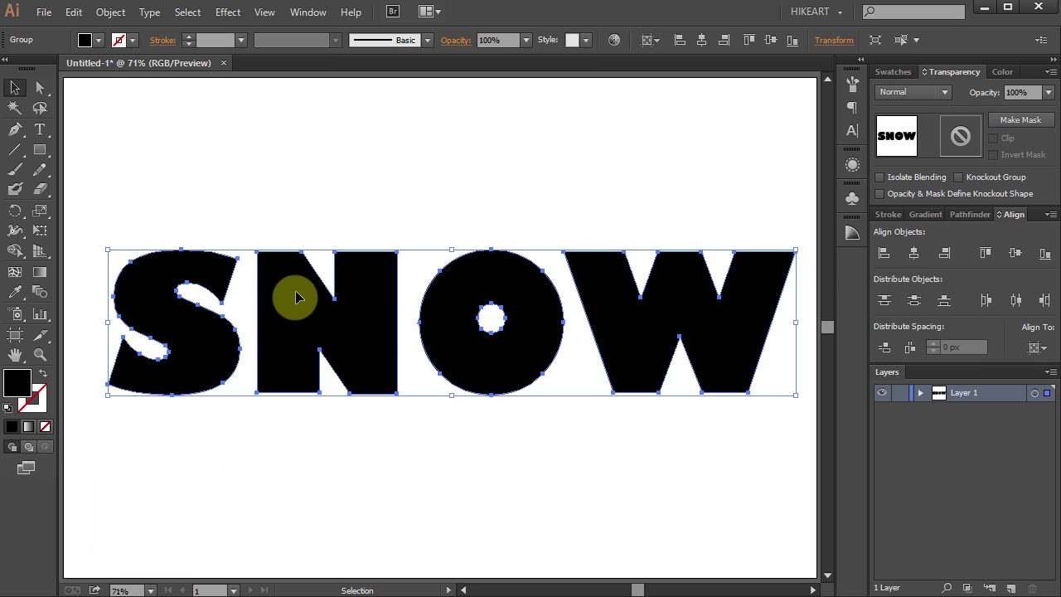
Ungroup the outlined letters and confirm S, N and O select individually.
click(111, 14)
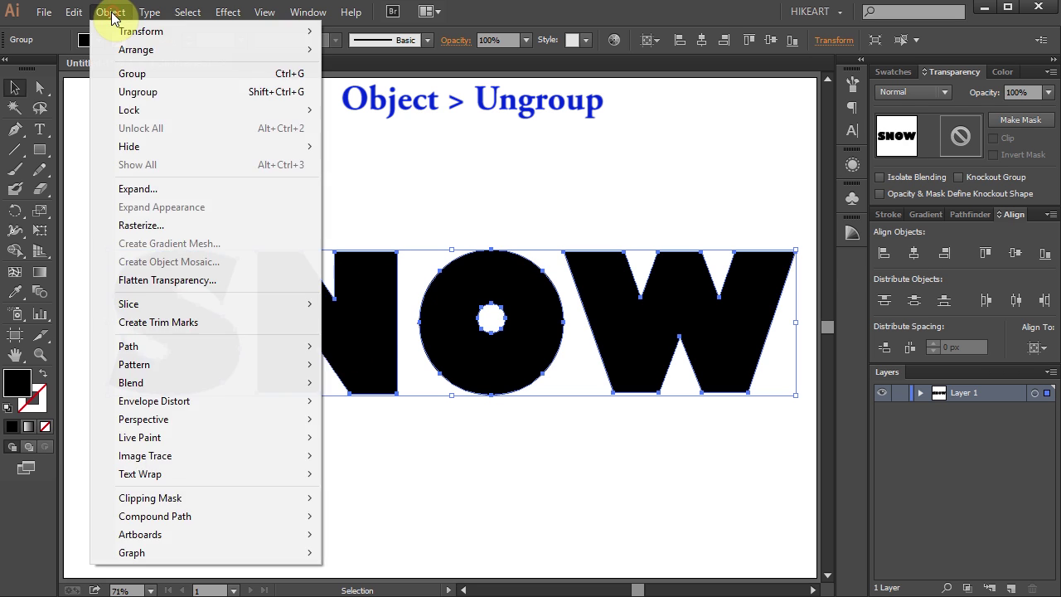
click(198, 93)
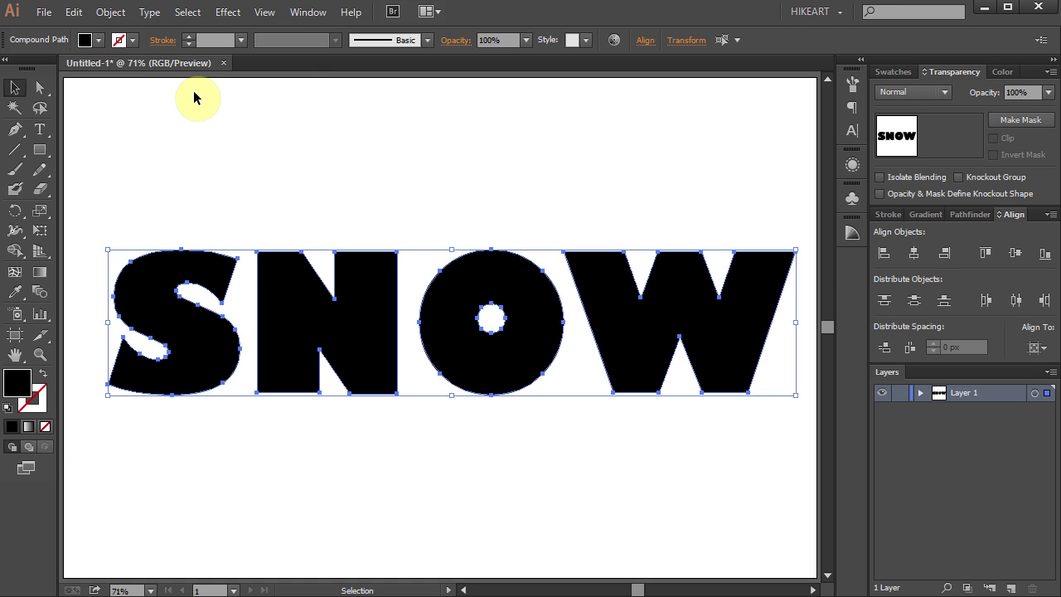
click(208, 116)
click(218, 286)
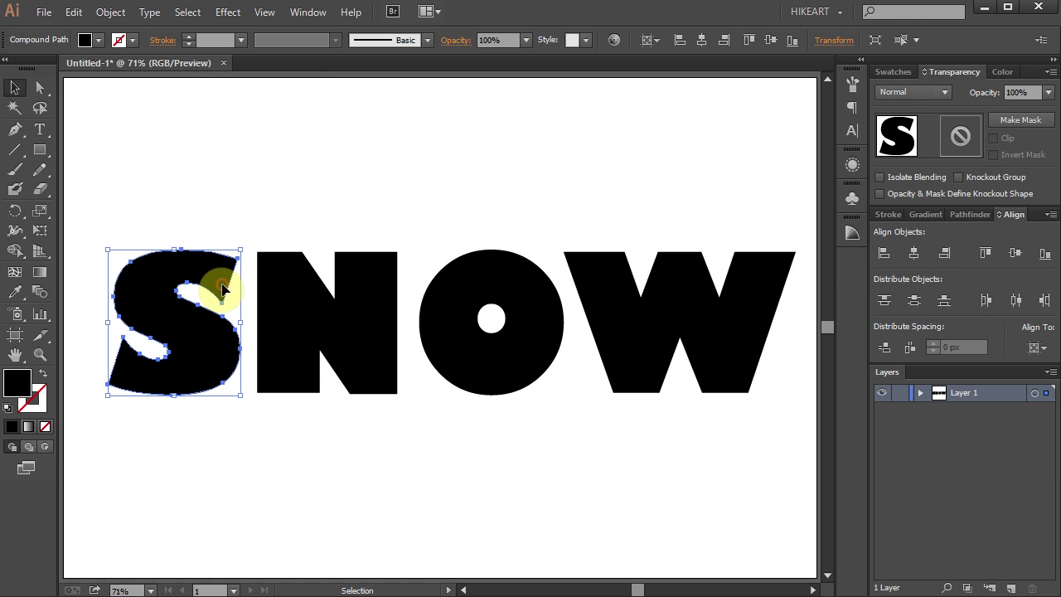
click(320, 312)
click(455, 315)
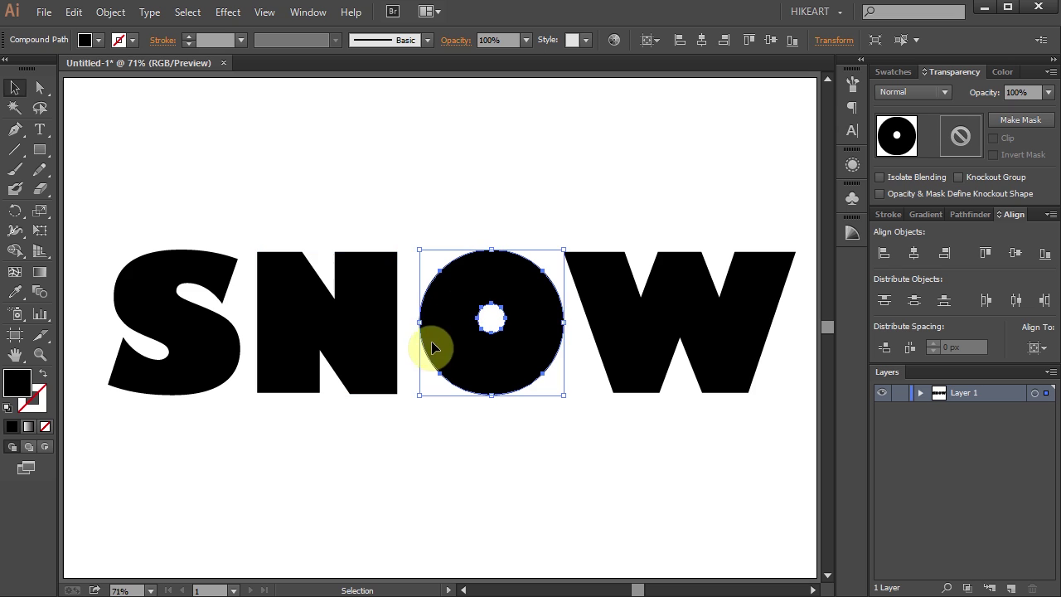
click(286, 211)
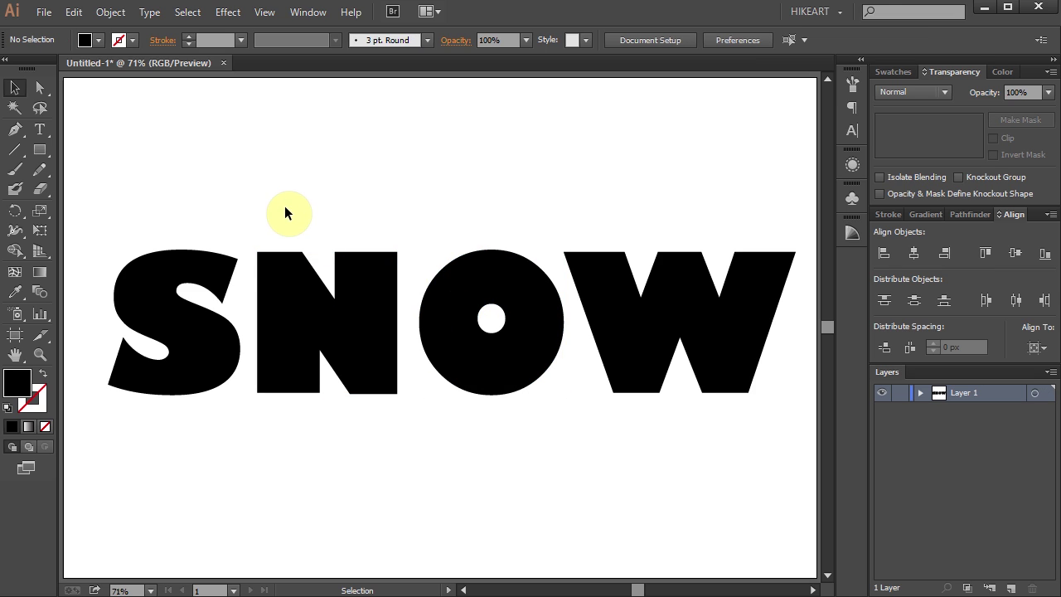
Select the outlined S and switch on Draw Inside mode for it.
click(164, 300)
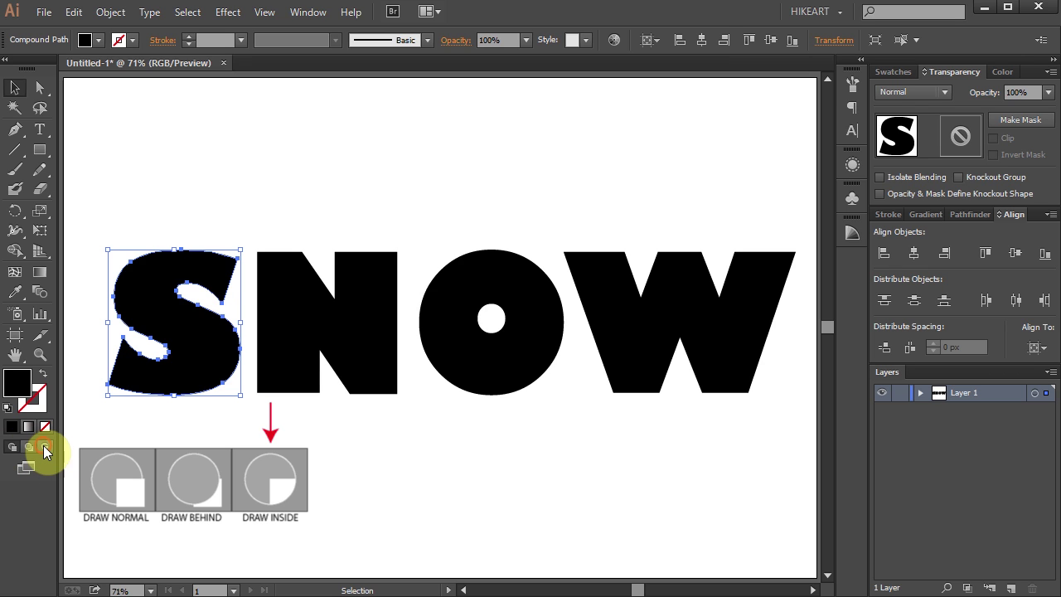
click(44, 447)
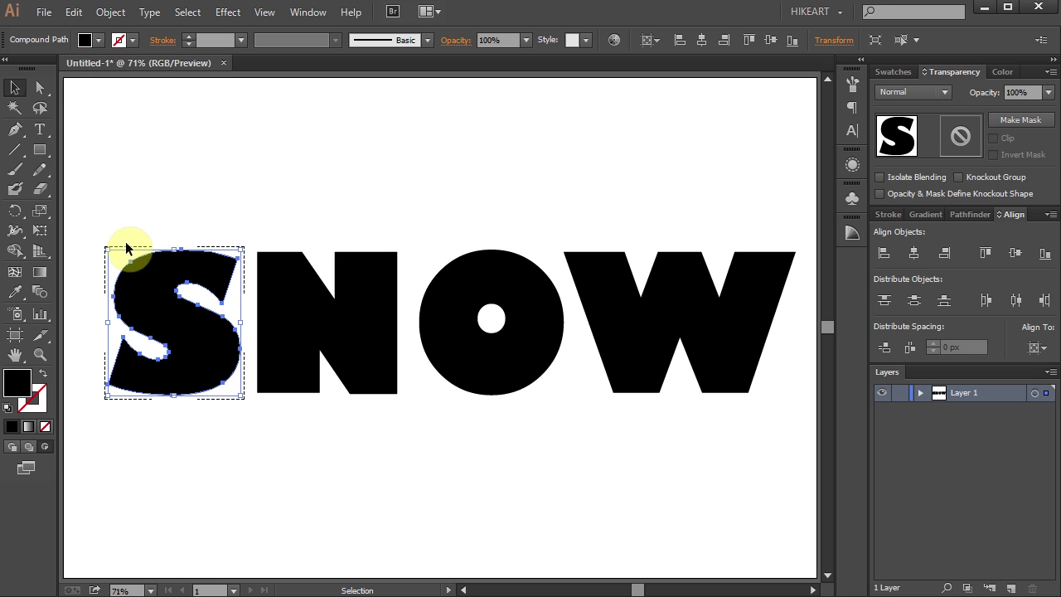
Place winter-1.jpg and drag it out over the S so the photo fills it.
click(42, 13)
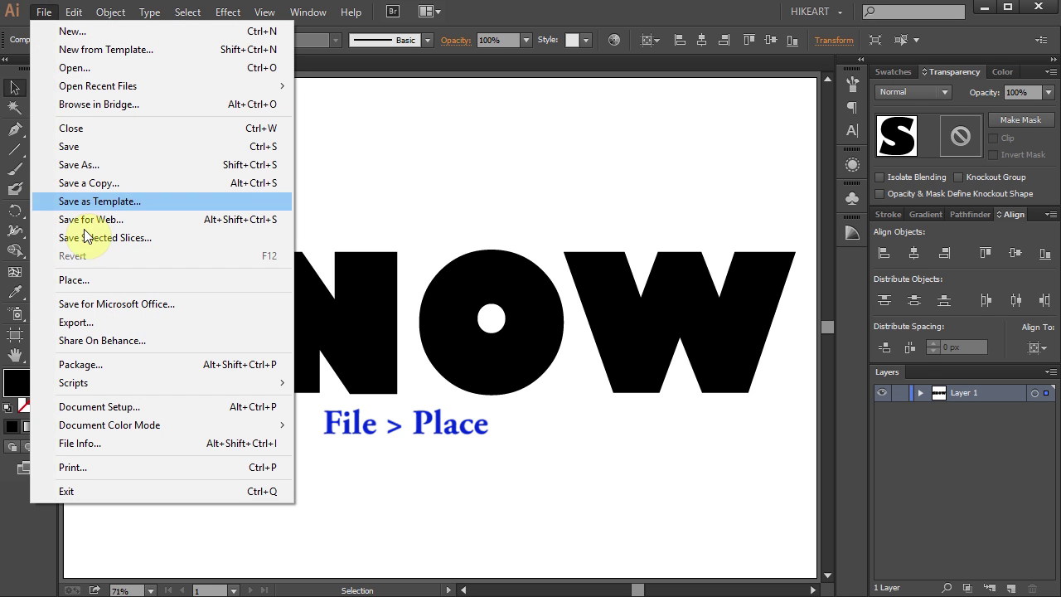
click(98, 282)
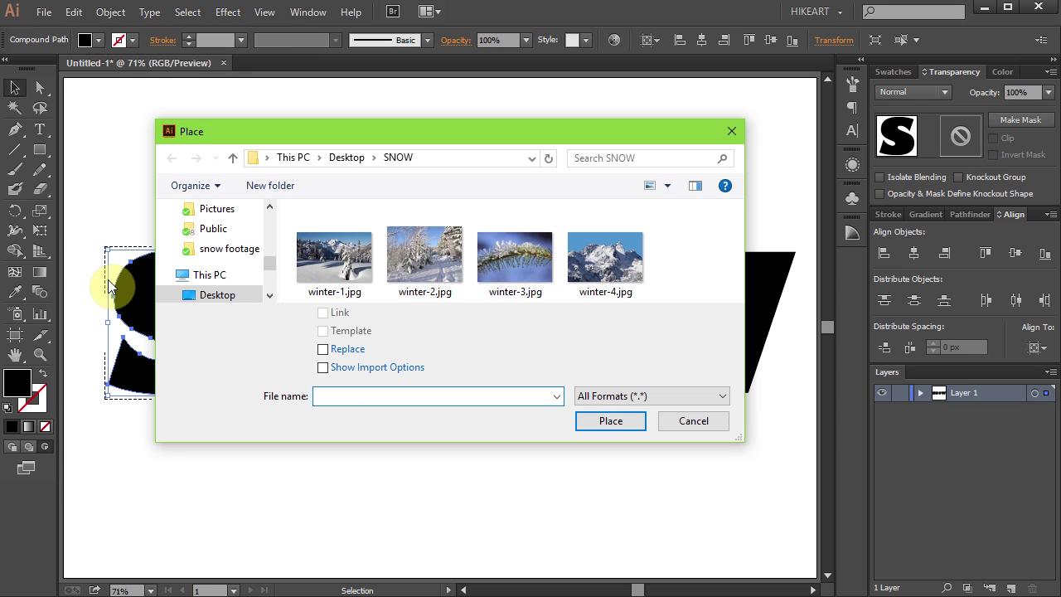
click(331, 274)
click(611, 421)
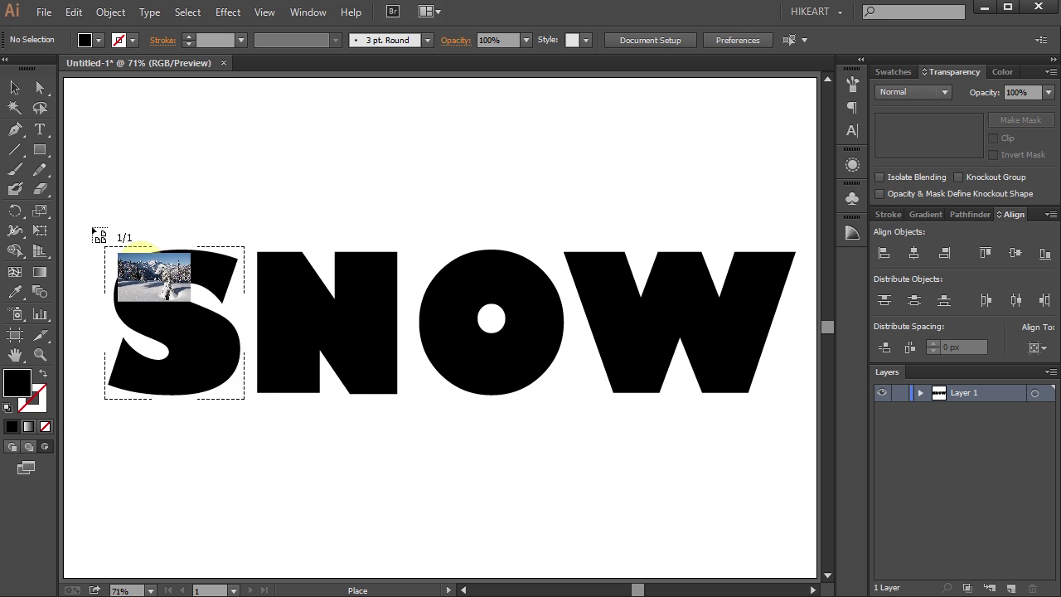
drag(110, 251, 358, 498)
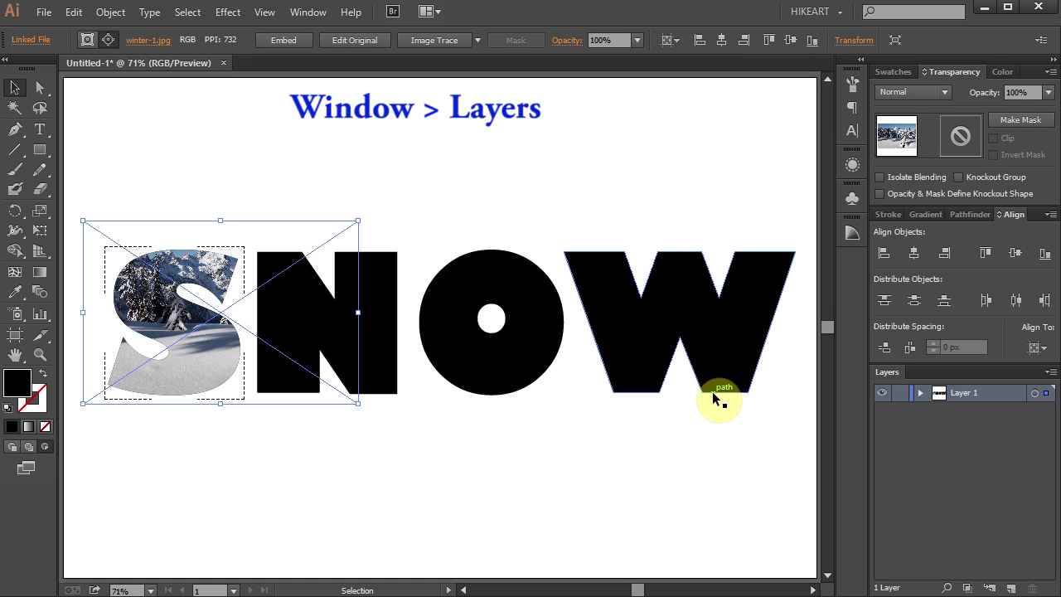
Lock the S path in Layers and shift the winter-1.jpg photo left inside the S.
click(921, 392)
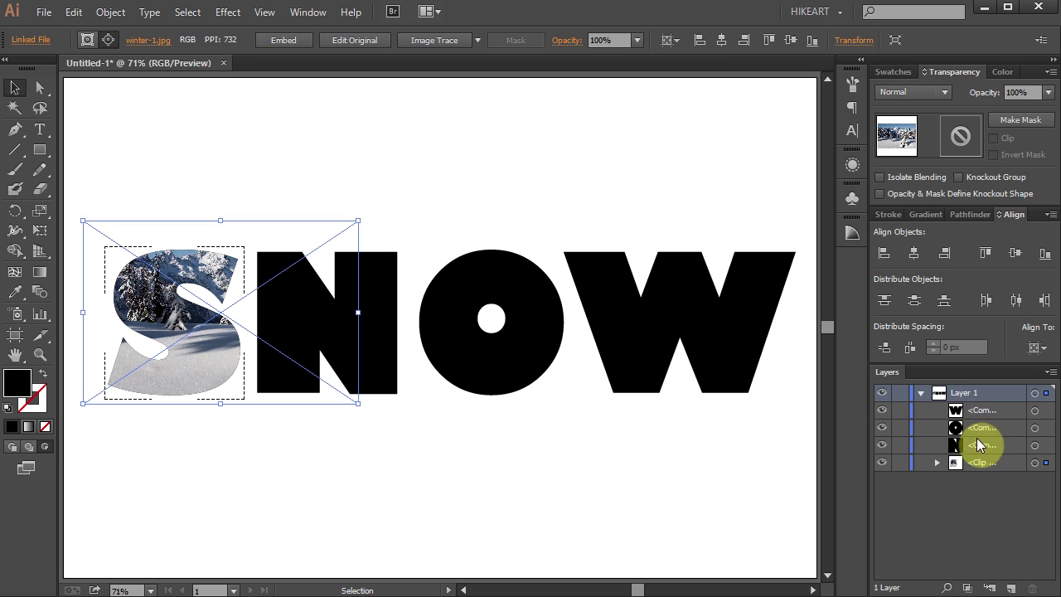
click(936, 462)
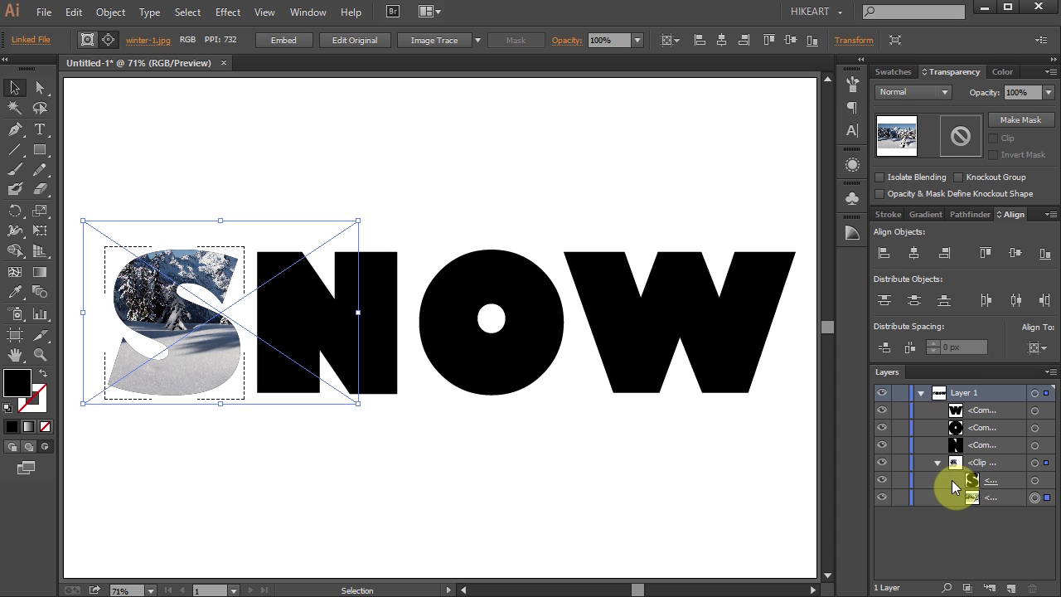
click(901, 480)
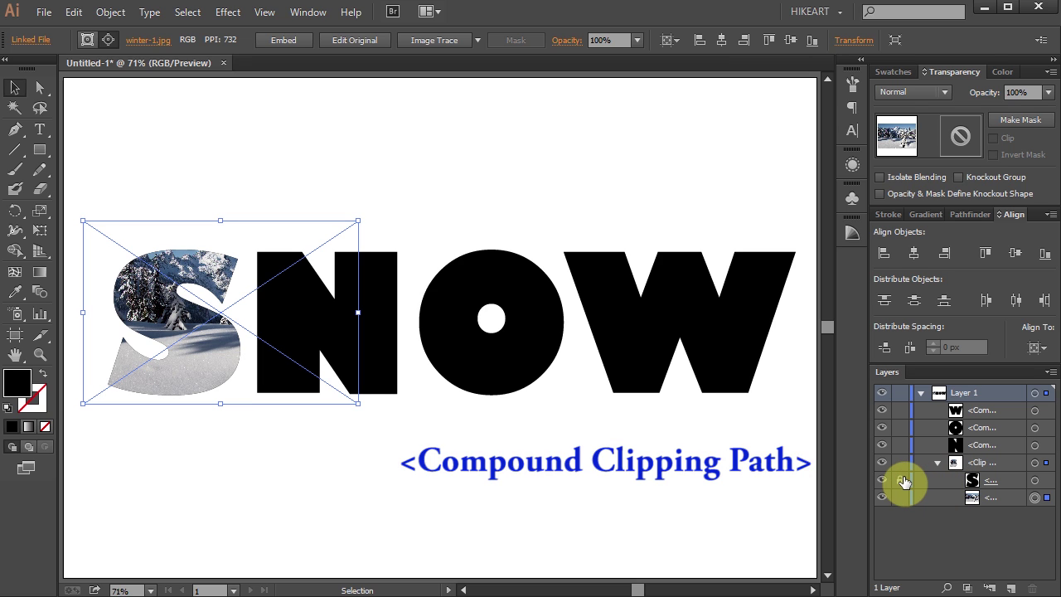
click(996, 499)
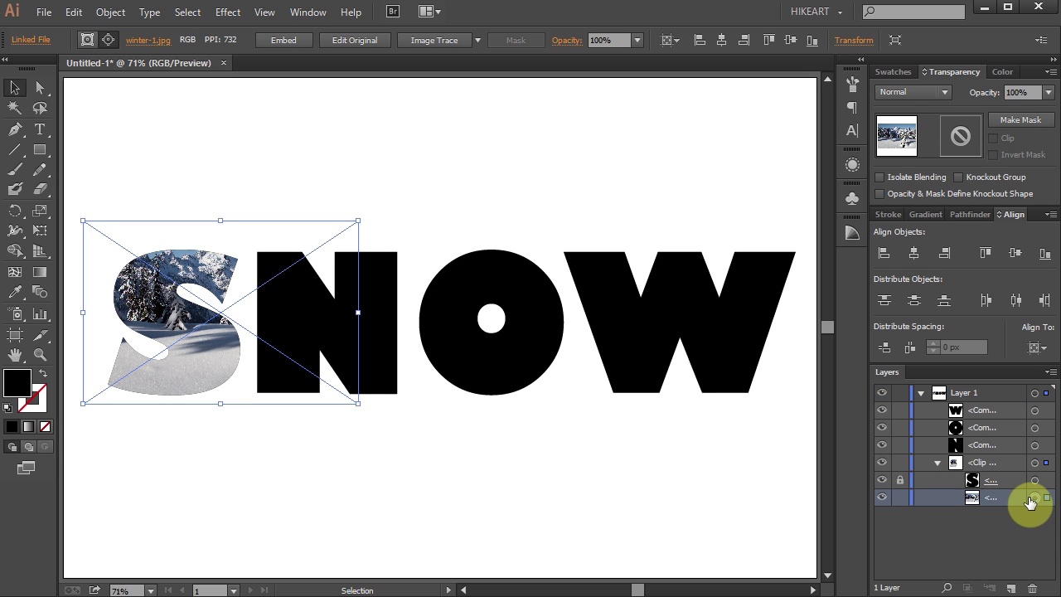
click(220, 366)
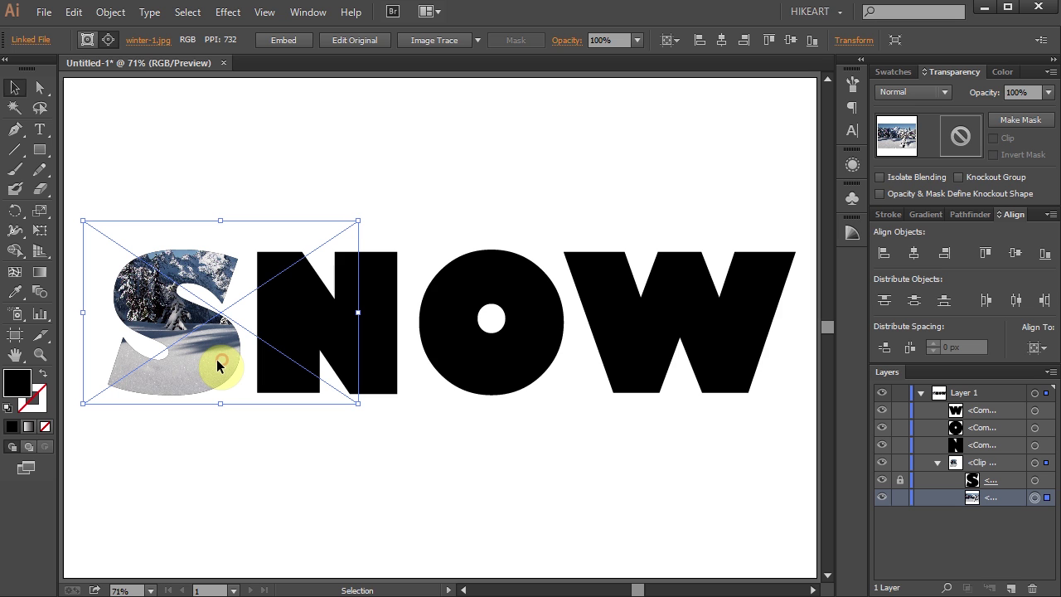
mouse_move(220, 365)
mouse_down()
mouse_move(169, 374)
mouse_move(194, 383)
mouse_move(199, 367)
mouse_up()
click(262, 471)
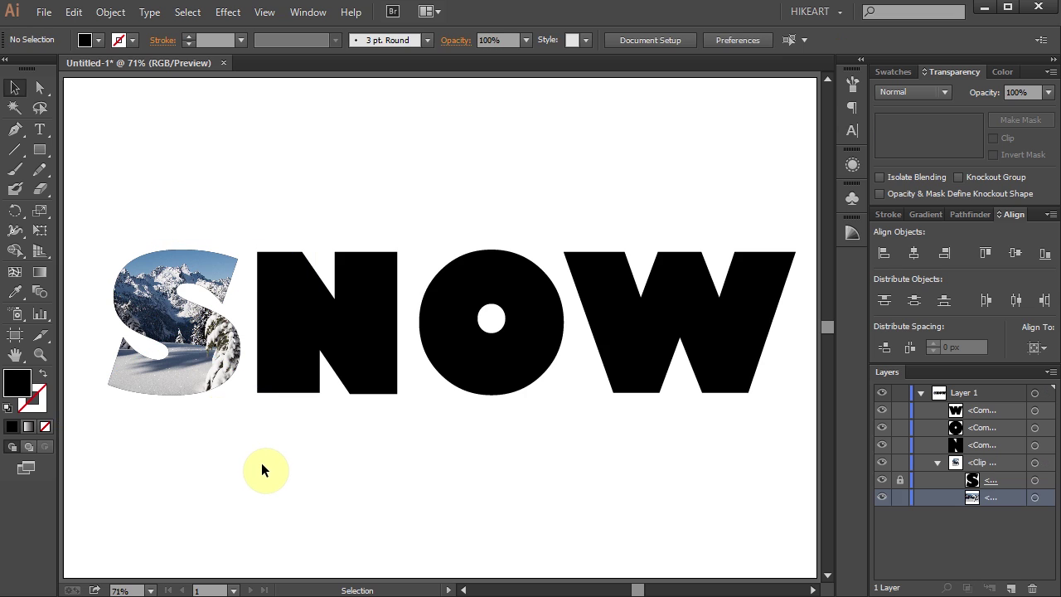
Turn on Draw Inside for the N and place winter-2.jpg over it.
click(335, 338)
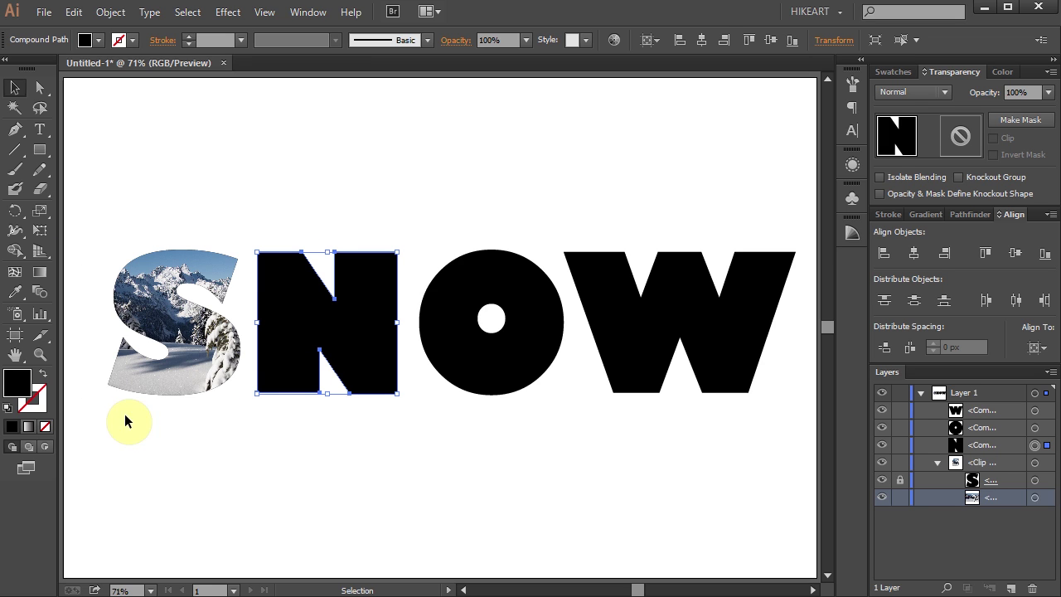
click(46, 448)
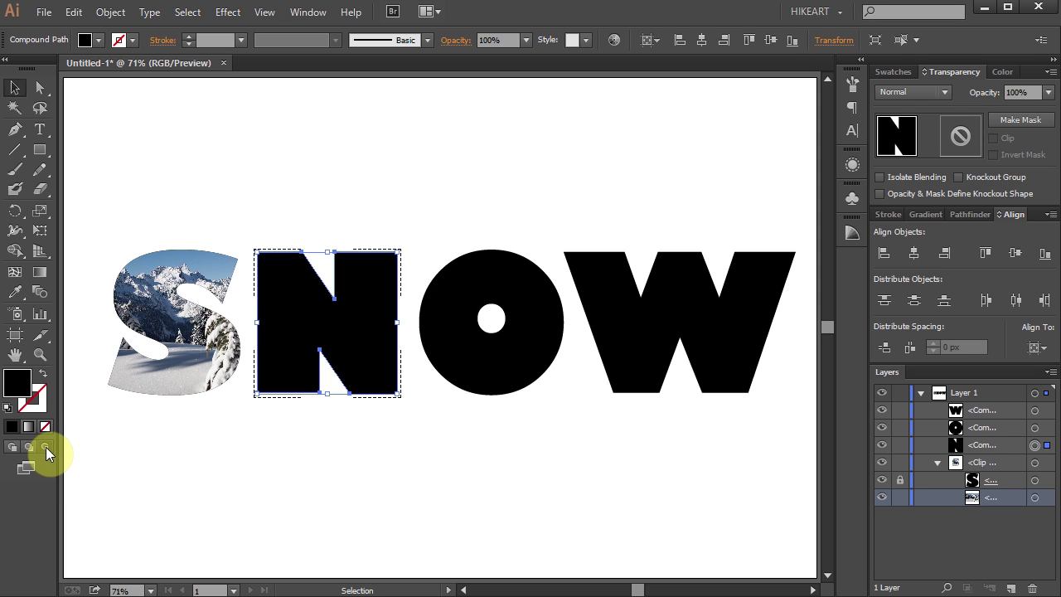
click(43, 13)
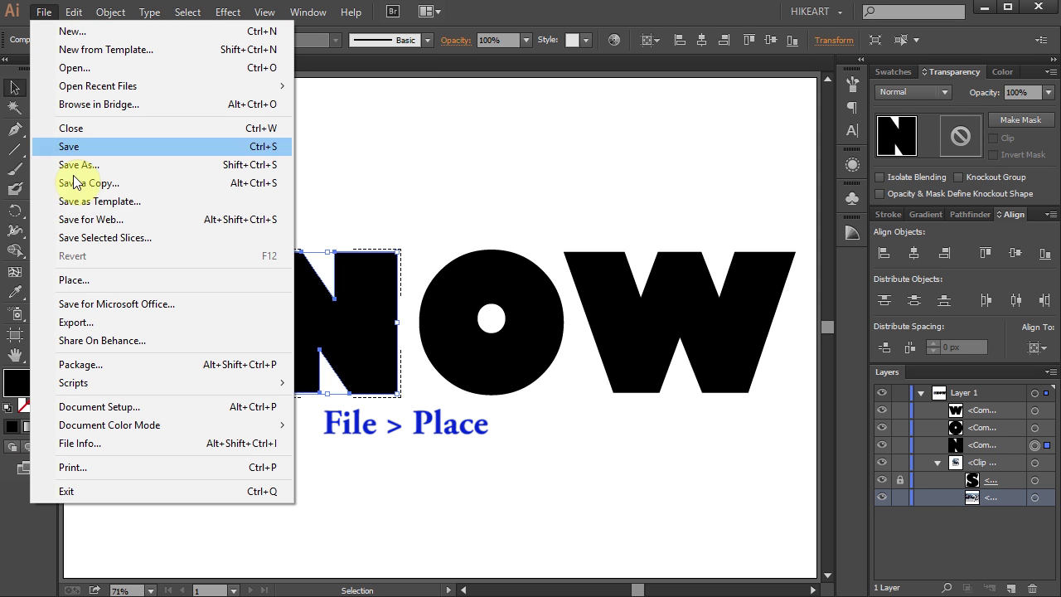
click(93, 280)
click(415, 247)
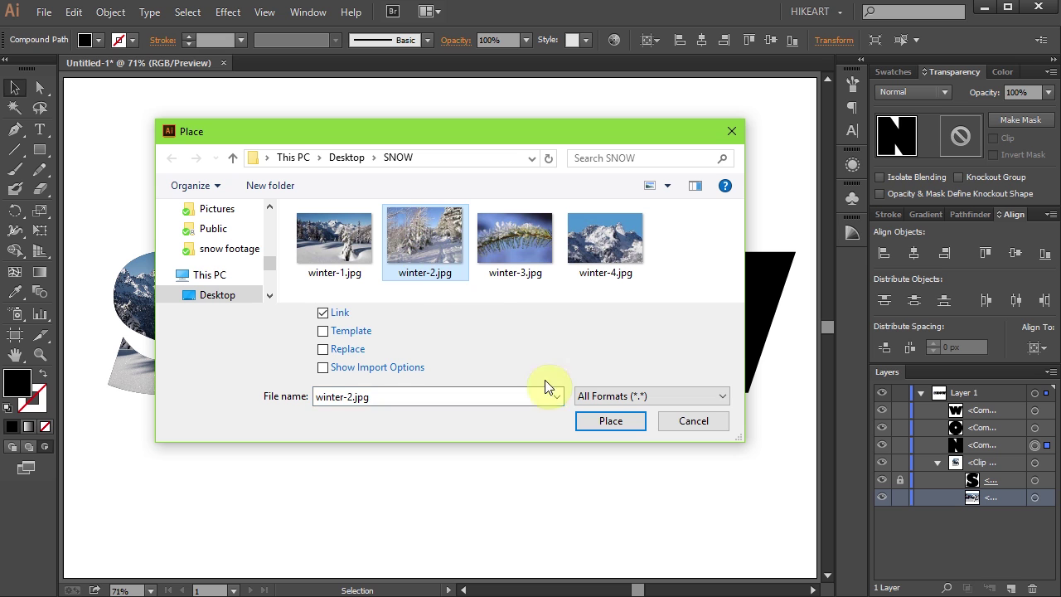
click(611, 422)
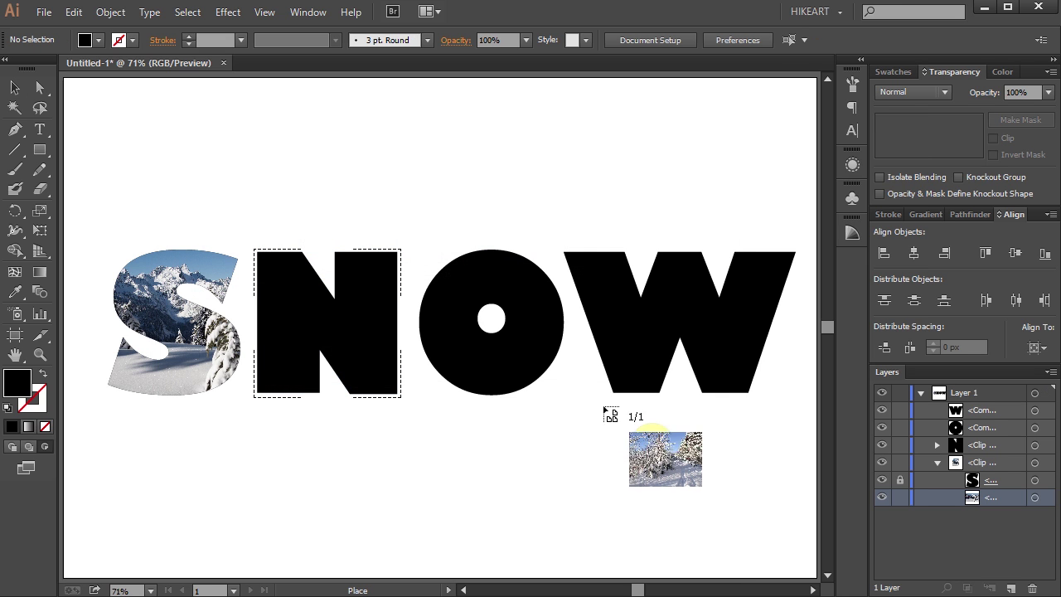
drag(242, 222, 510, 500)
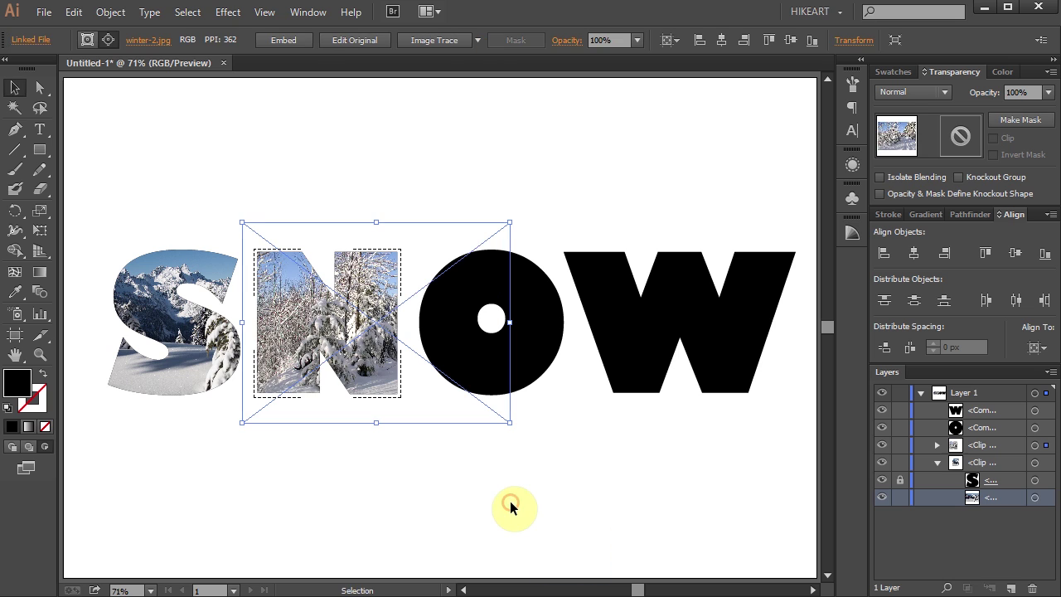
Lock the N path in Layers and reposition the winter-2.jpg photo inside the N.
click(937, 446)
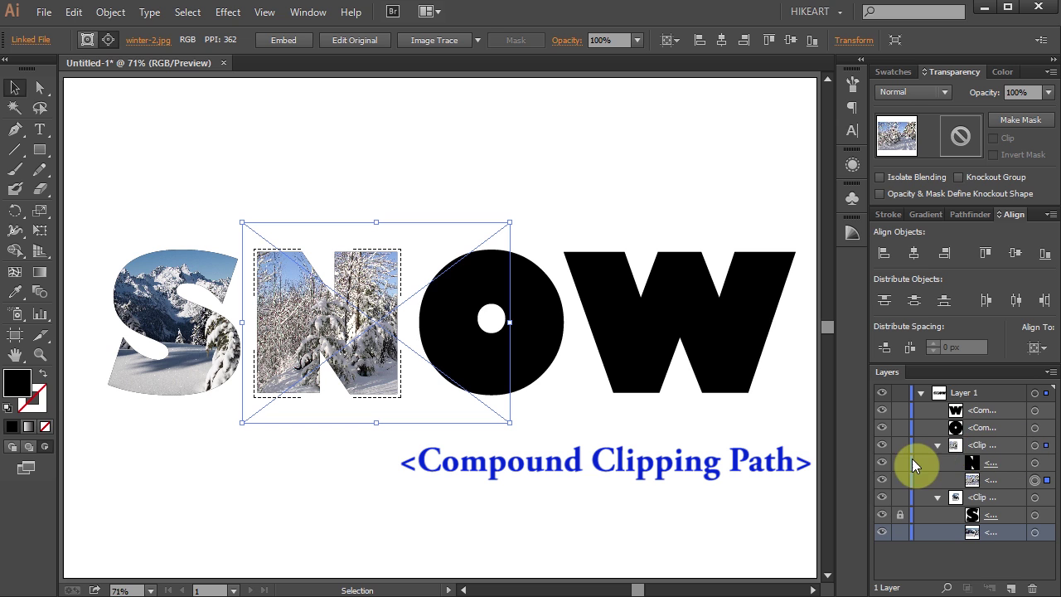
click(901, 464)
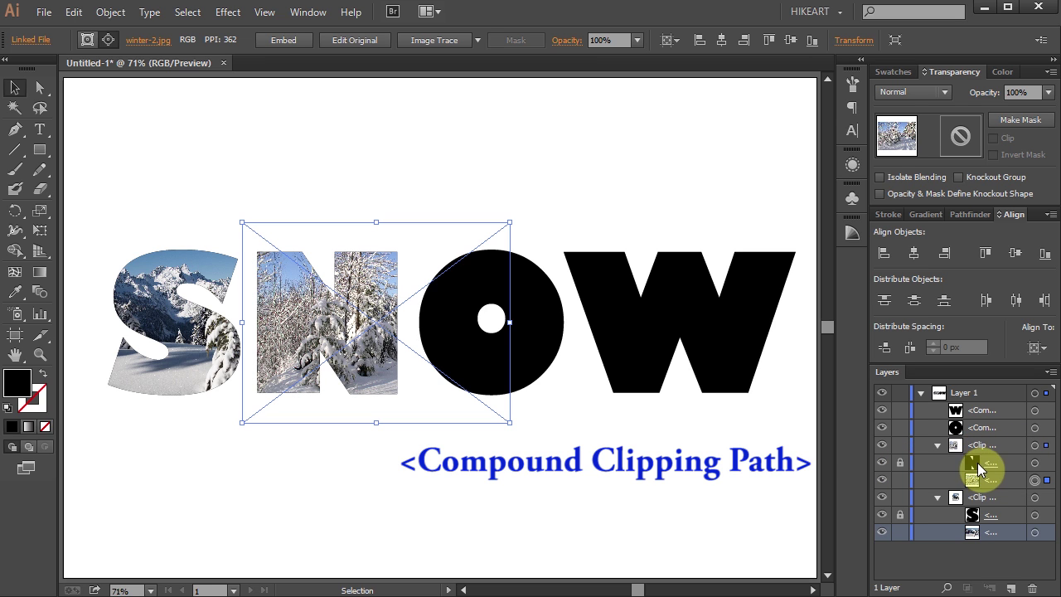
click(1034, 480)
drag(380, 369, 379, 407)
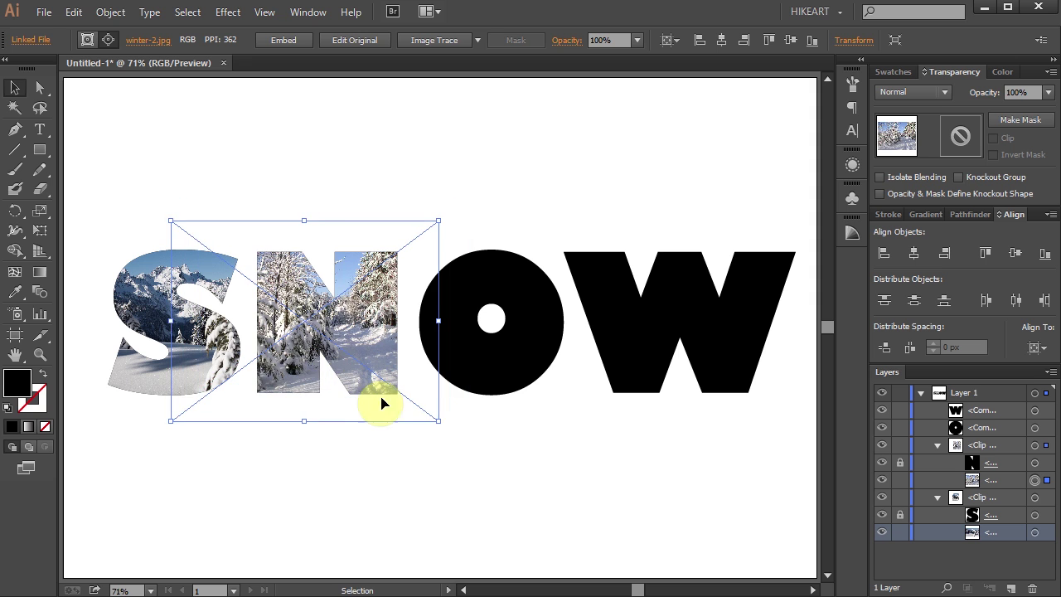
Fill the O with winter-3.jpg, lock its path, and shift the photo left.
click(460, 425)
click(475, 383)
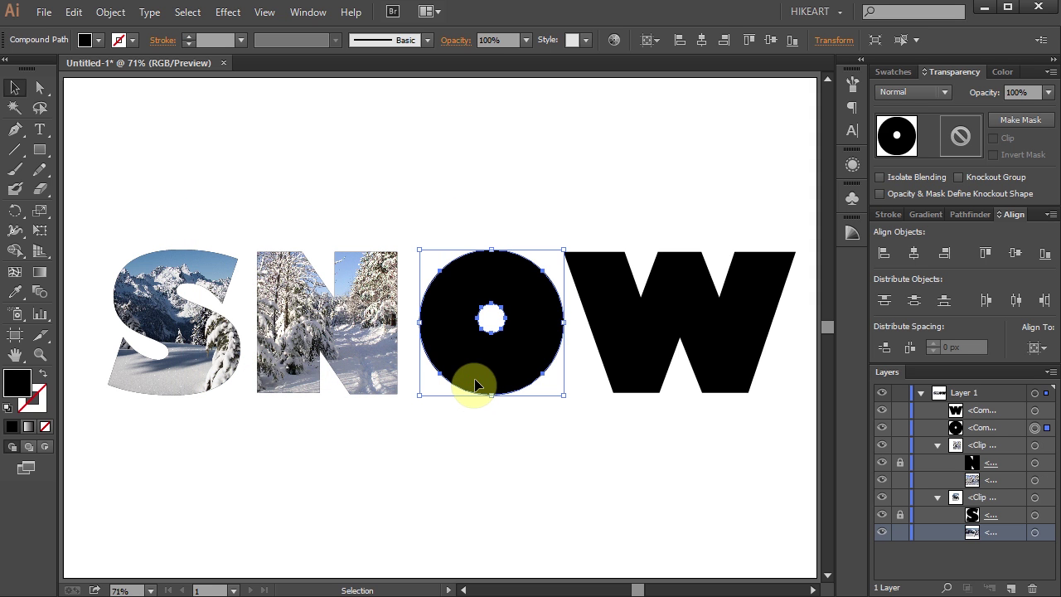
key(shift+ctrl+p)
click(602, 410)
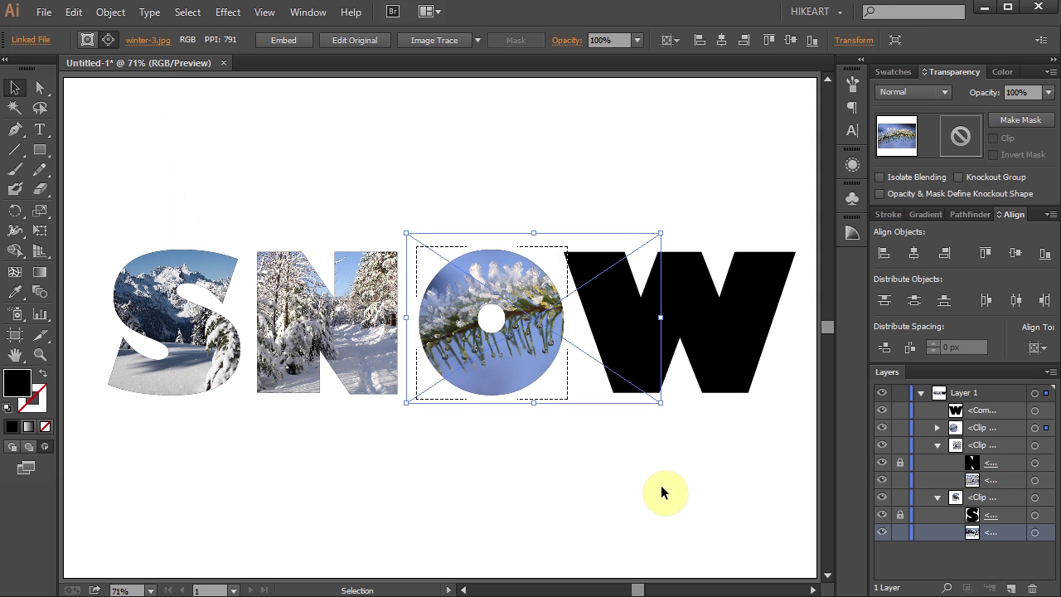
click(901, 446)
drag(548, 379, 496, 378)
Fill the W with winter-4.jpg via Draw Inside and reposition the mountain photo within it.
click(699, 351)
click(45, 446)
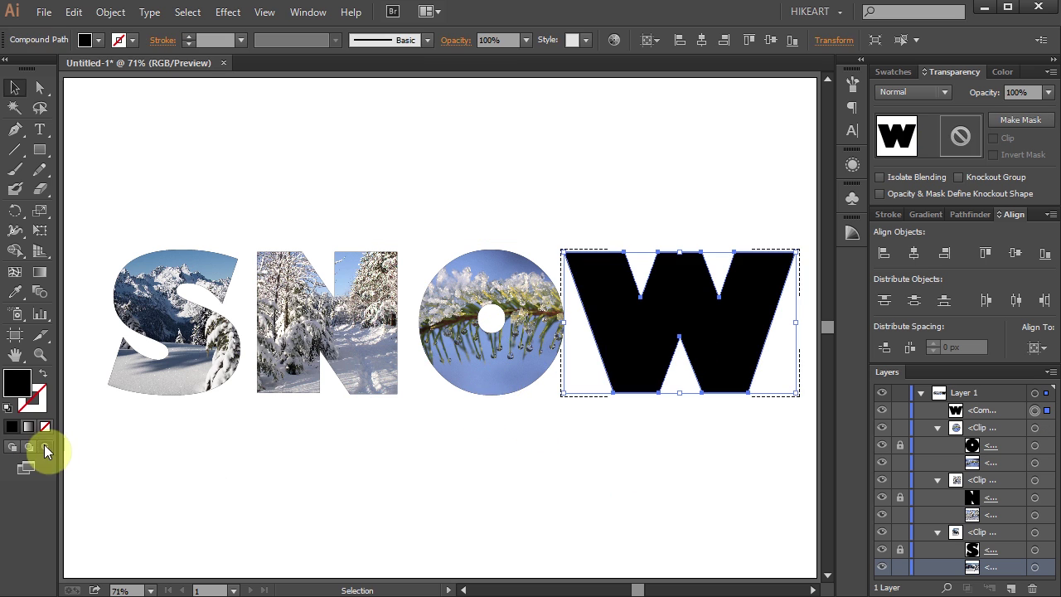
key(ctrl+shift+p)
double_click(611, 239)
drag(503, 202, 804, 403)
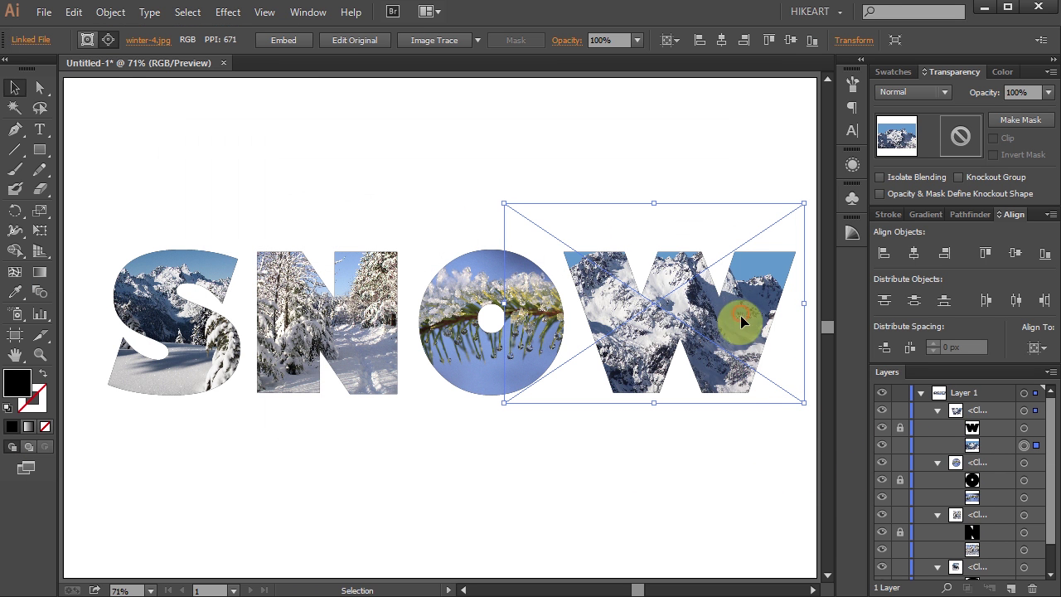
drag(742, 322, 688, 301)
click(701, 572)
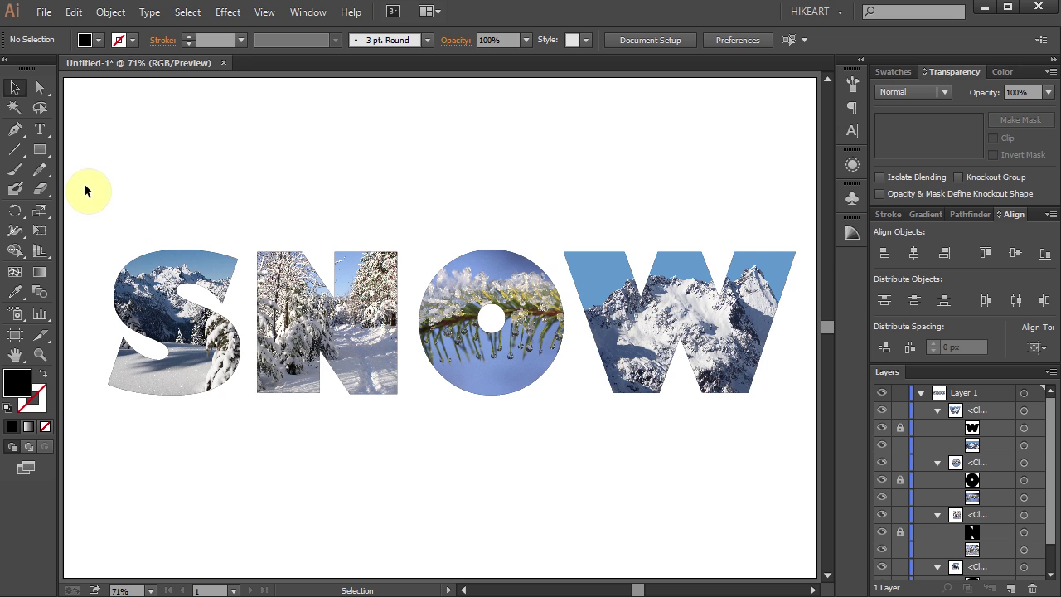
Apply a Multiply 75% drop shadow with 7 px offsets and 5 px blur to all four letters.
drag(83, 180, 801, 495)
key(ctrl+a)
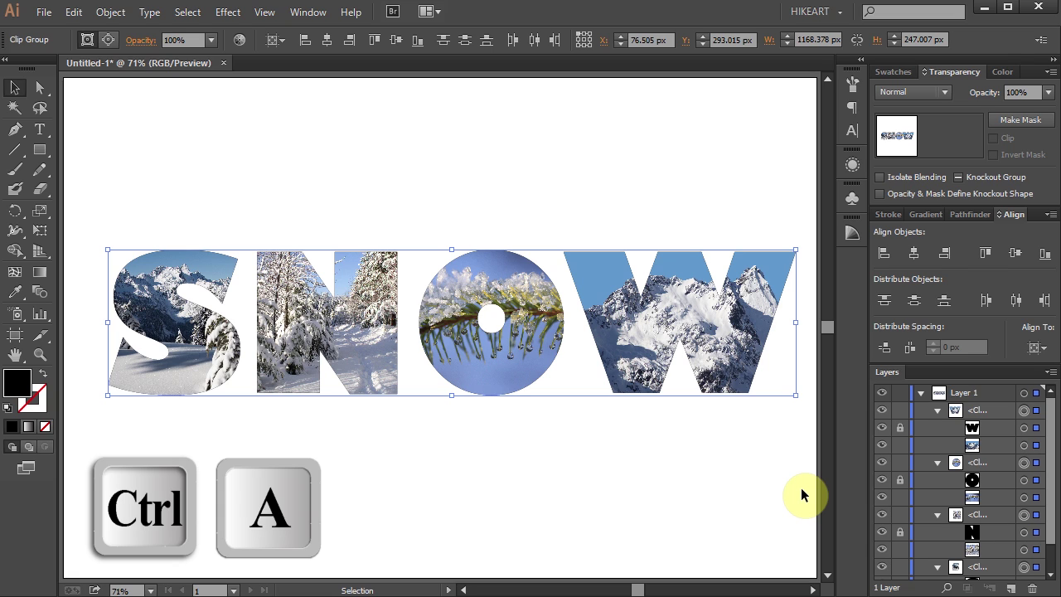
click(228, 12)
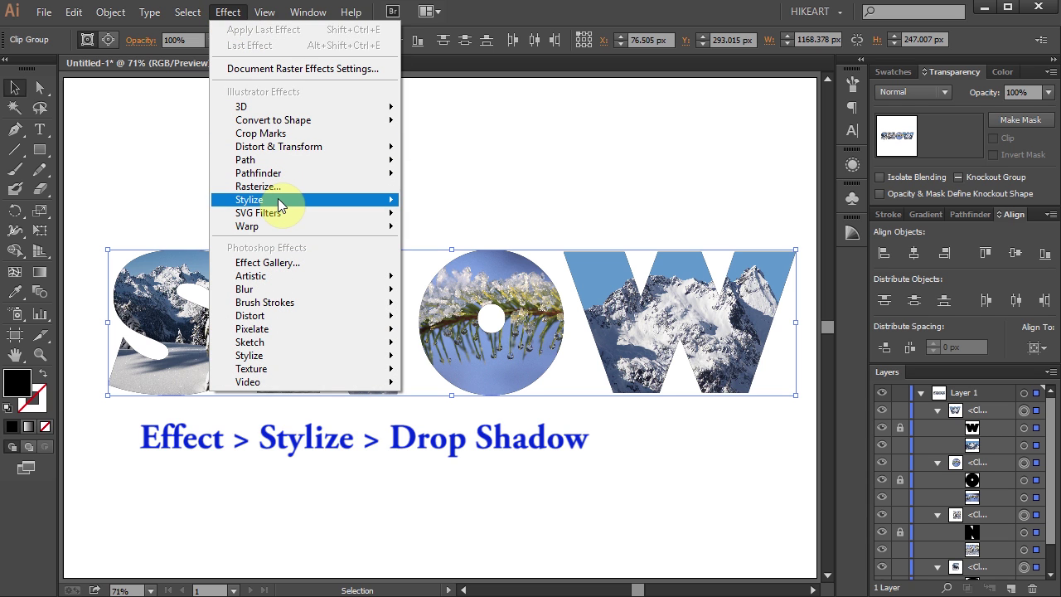
mouse_move(280, 207)
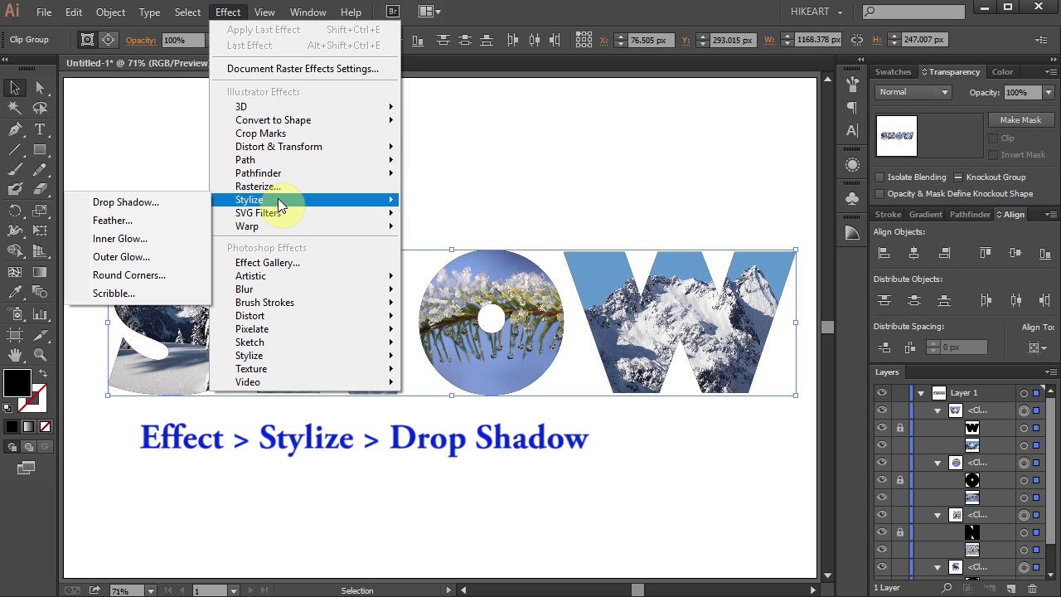
click(157, 207)
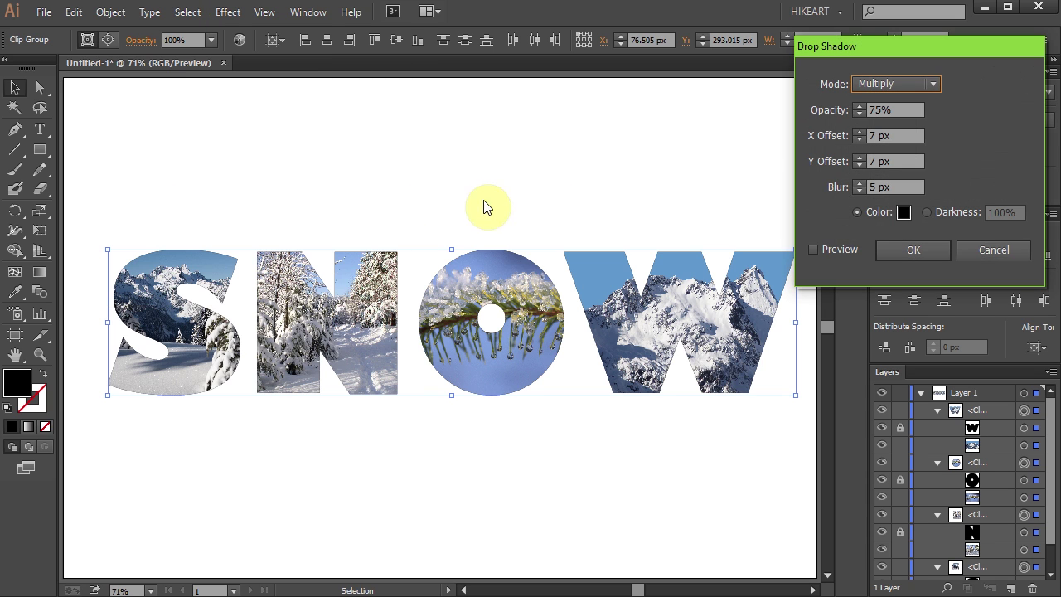
click(813, 250)
click(905, 248)
click(685, 568)
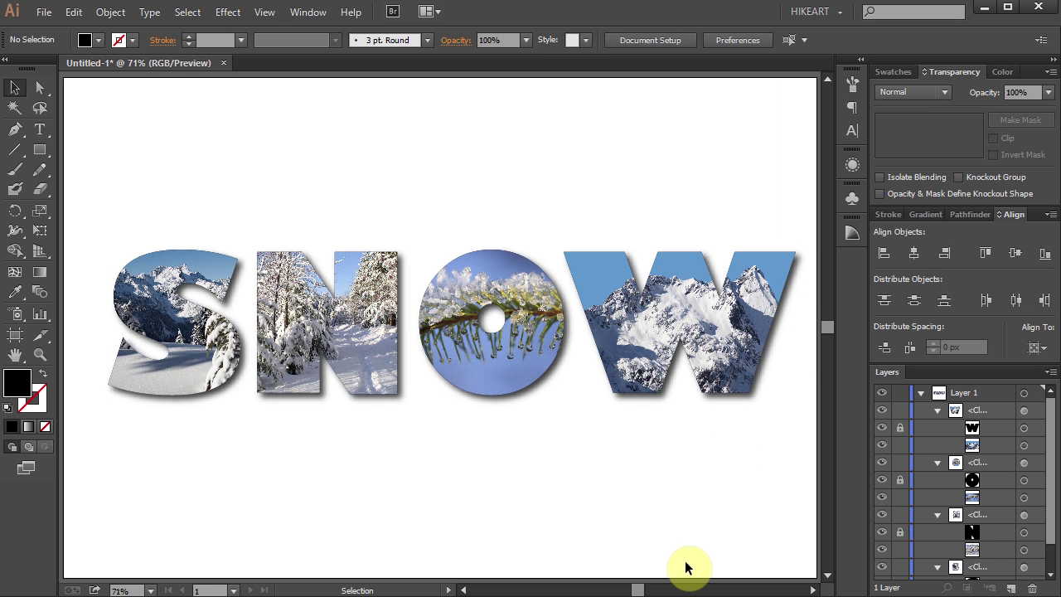